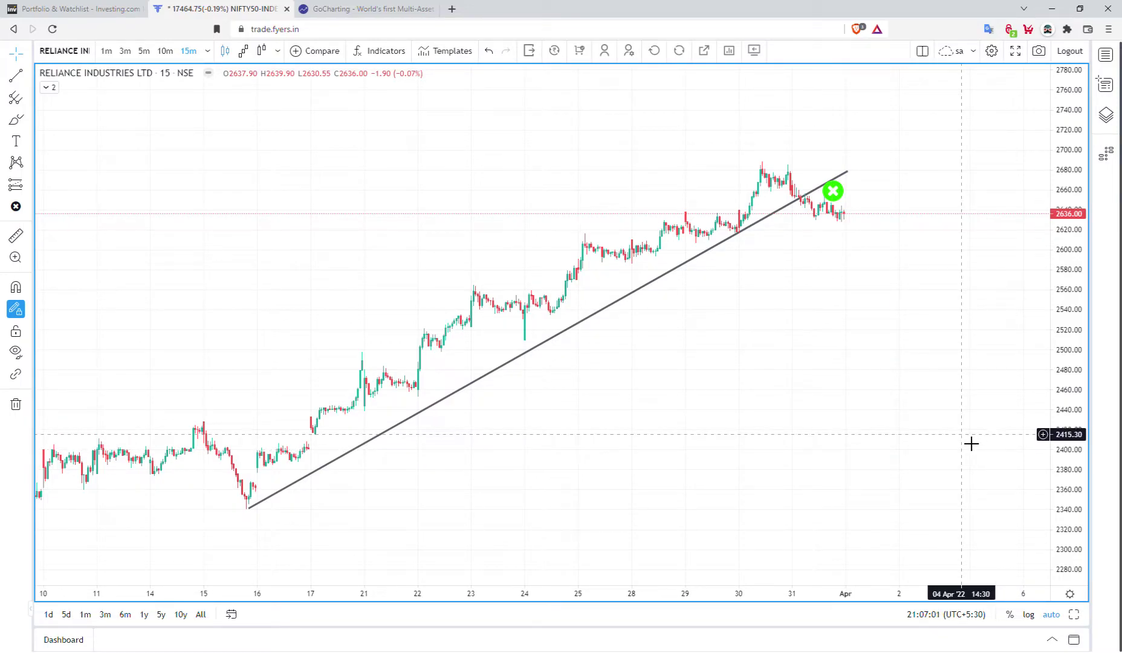
Step: Extend the trend line's lower end to about 2327.50 and place a cross marker beside the mid-March low
{"action": "scroll", "coordinate": [907, 362], "scroll_direction": "right", "scroll_amount": 3}
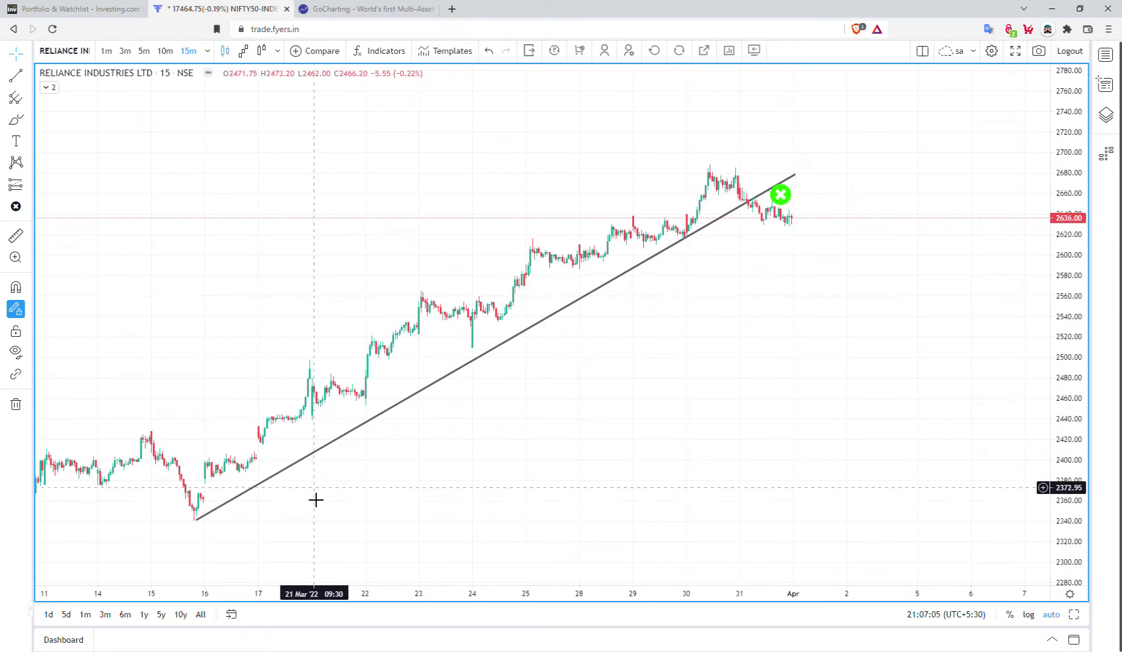
{"action": "left_click_drag", "start_coordinate": [198, 521], "coordinate": [183, 543]}
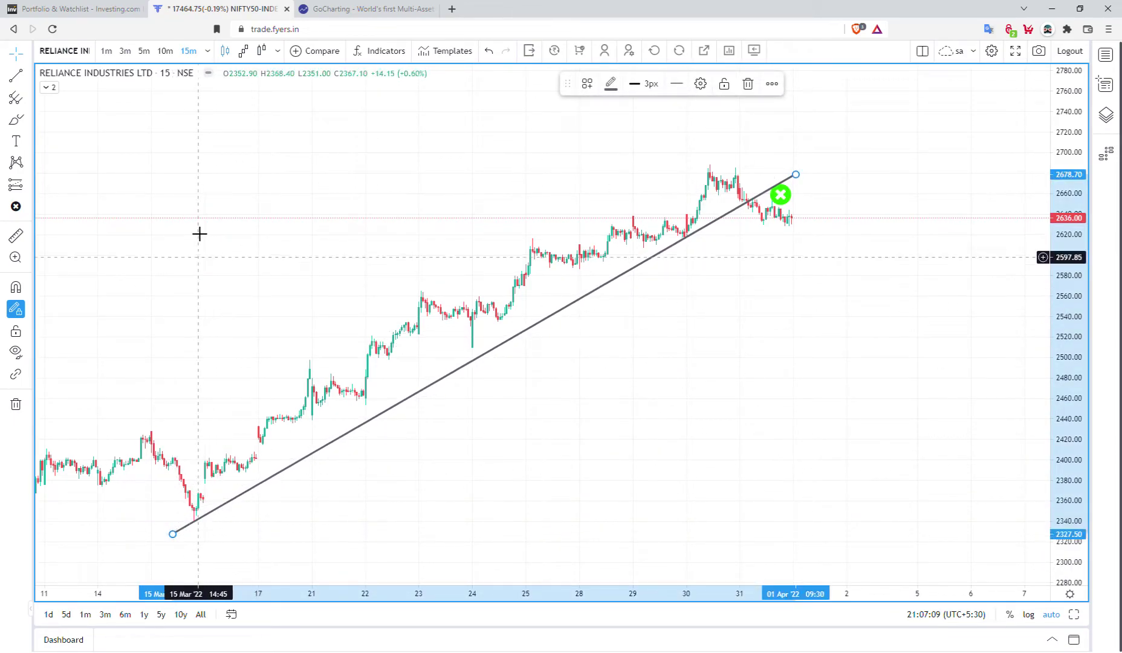
{"action": "left_click", "coordinate": [16, 206]}
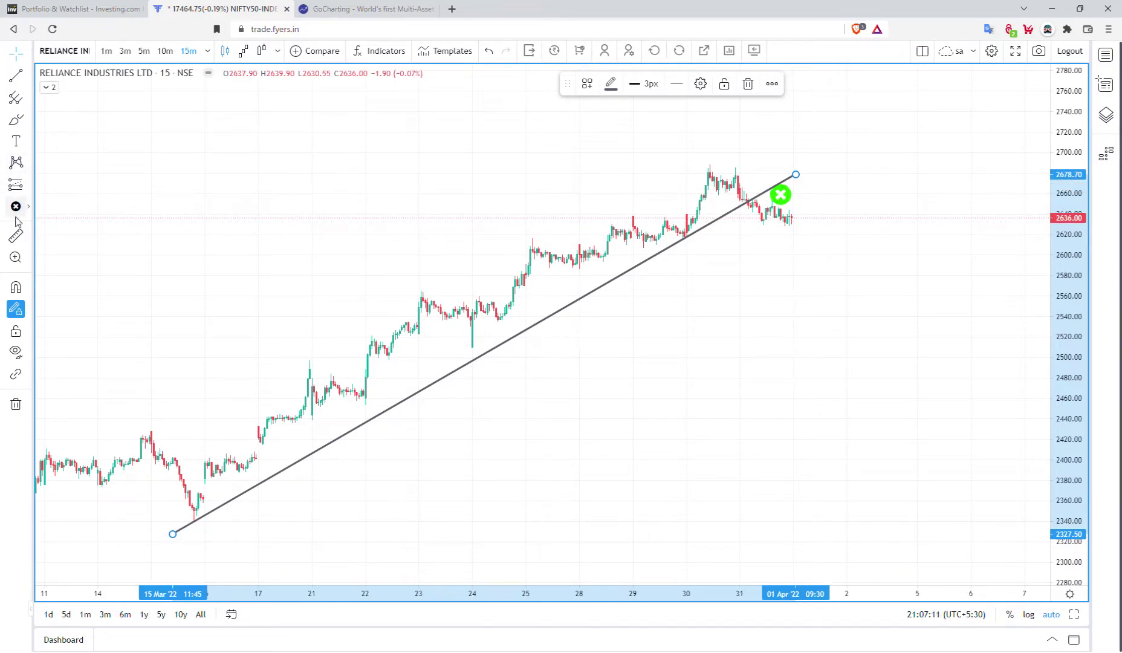
{"action": "left_click", "coordinate": [203, 531]}
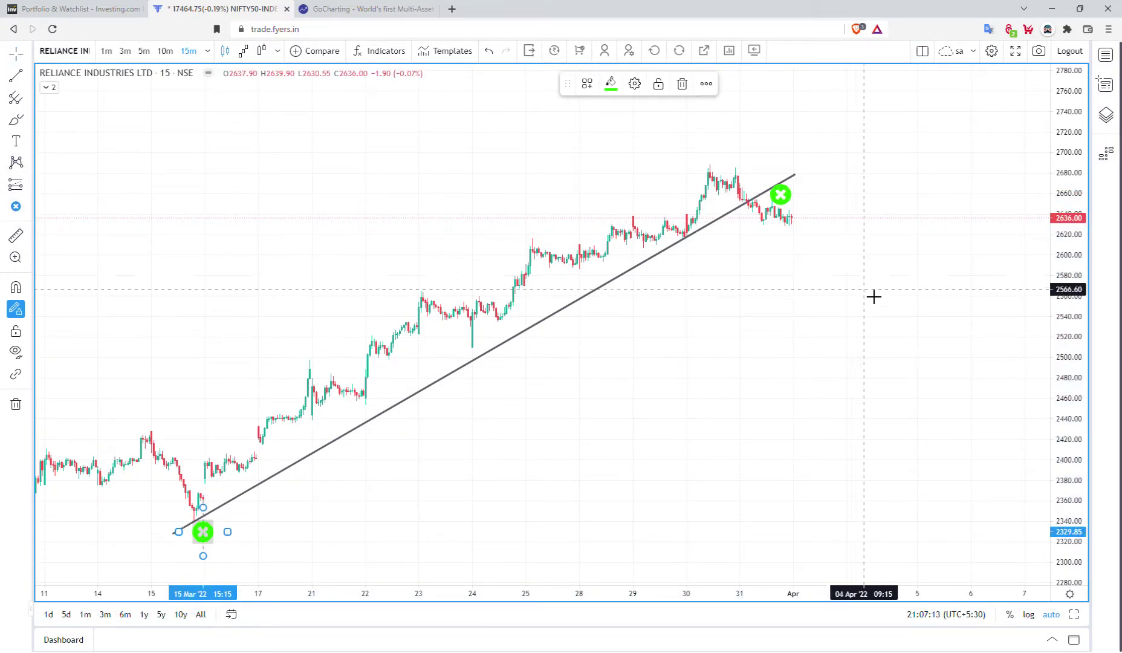
Step: Place another cross marker below the trend line where the price touches it at 30 March
{"action": "left_click", "coordinate": [689, 244]}
{"action": "right_click", "coordinate": [835, 250]}
{"action": "mouse_move", "coordinate": [841, 241]}
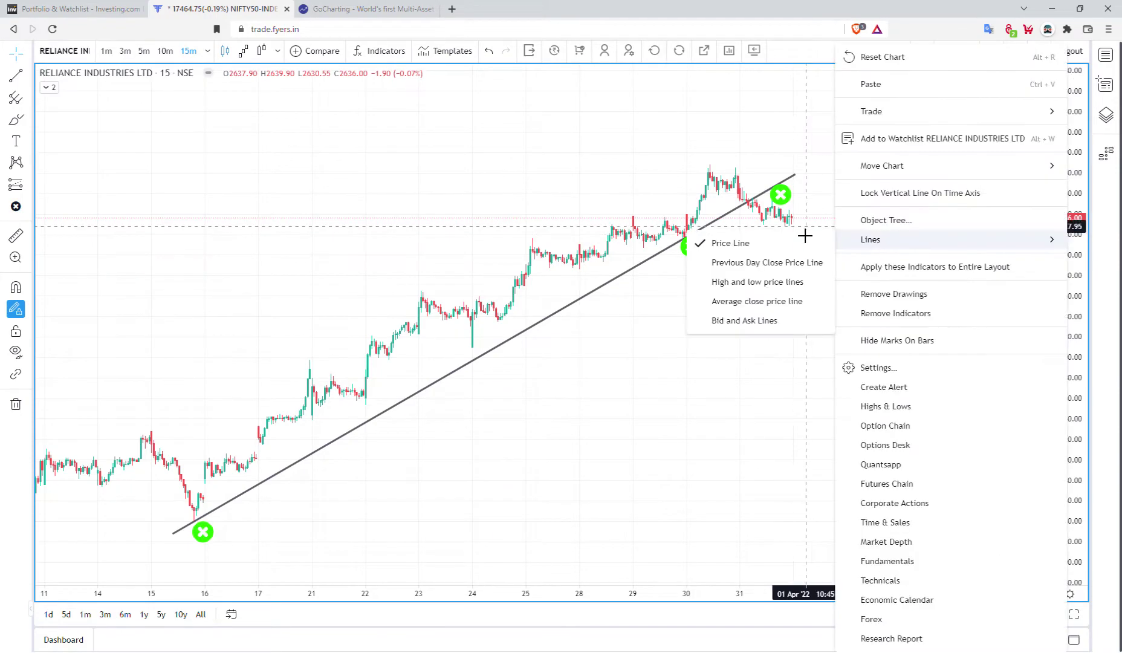
{"action": "left_click", "coordinate": [814, 168]}
{"action": "left_click_drag", "start_coordinate": [993, 210], "coordinate": [914, 203]}
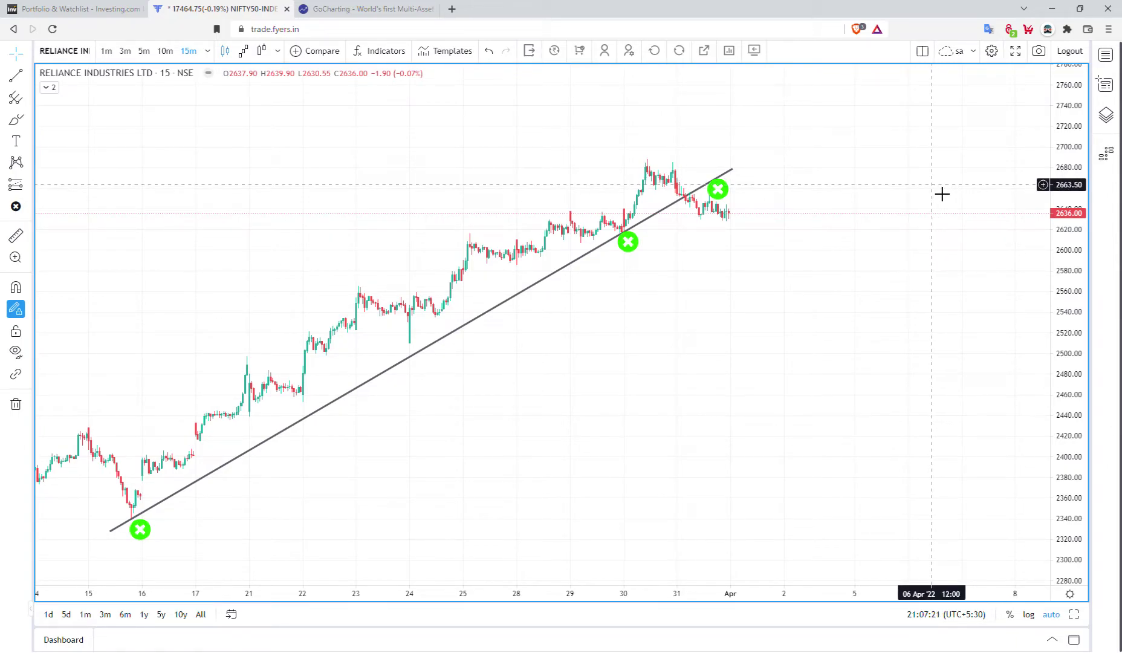
Step: Switch to GoCharting and load RELIANCE (Reliance Industries Ltd, NSE) as the underlying of the options desk
{"action": "left_click", "coordinate": [361, 9]}
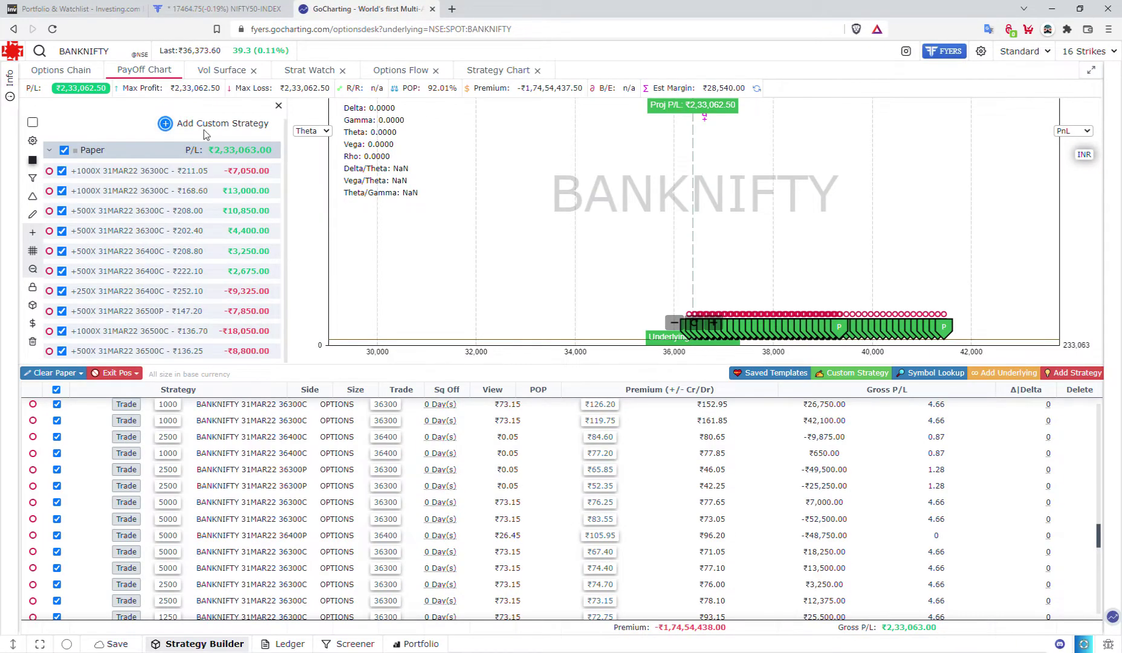
{"action": "left_click", "coordinate": [111, 53]}
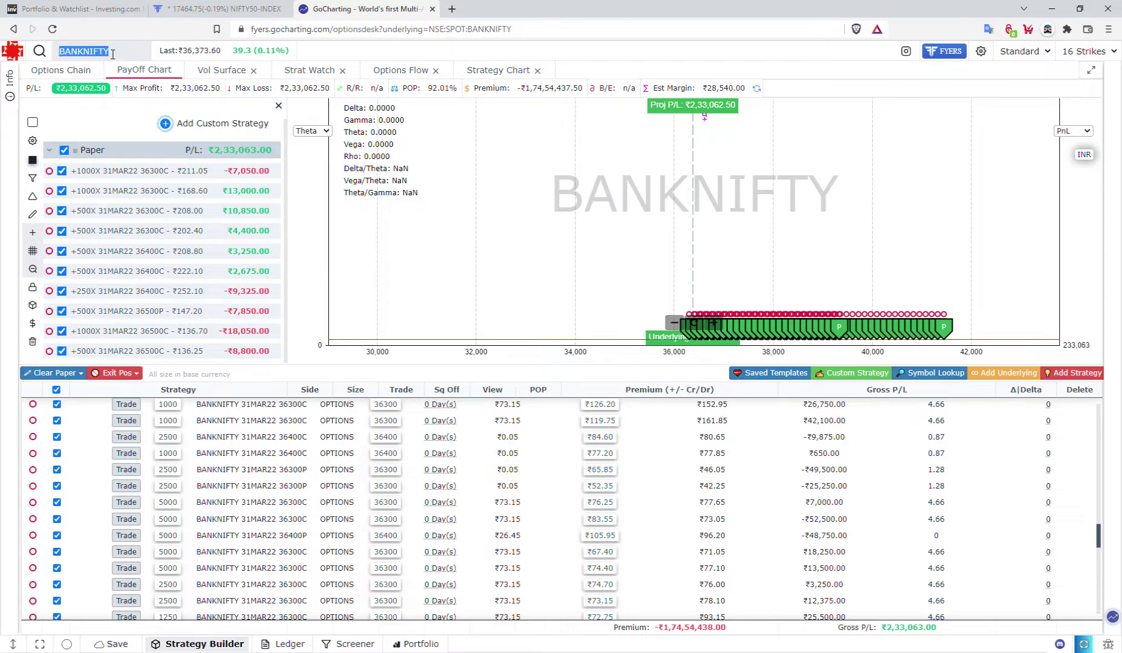
{"action": "type", "text": "REL"}
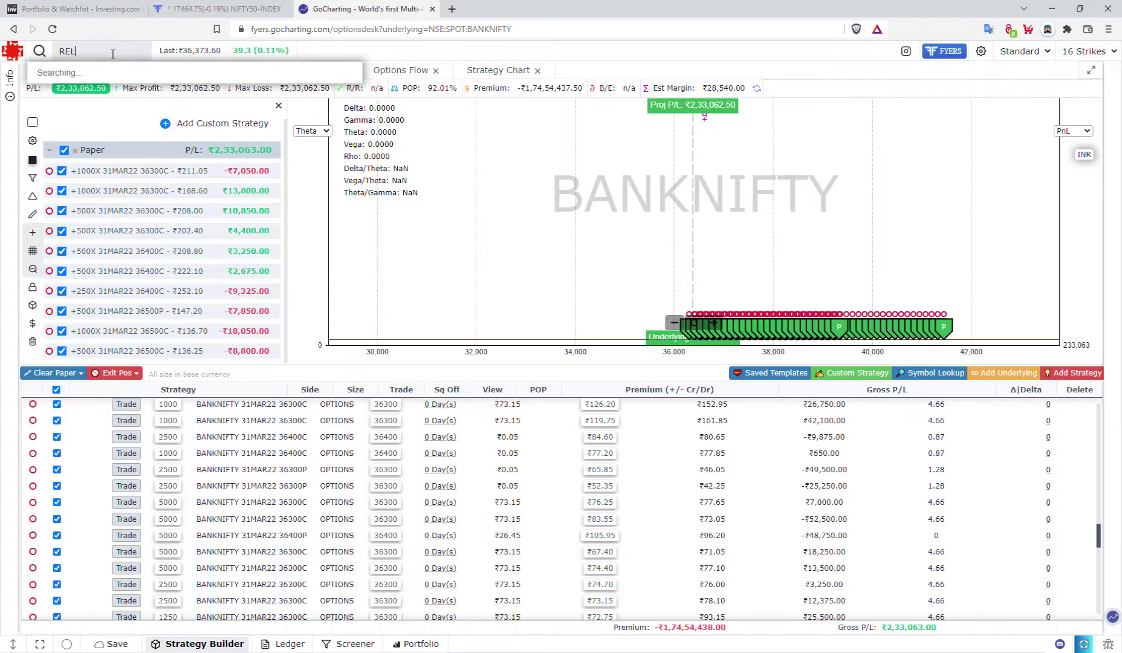
{"action": "type", "text": "IANCE"}
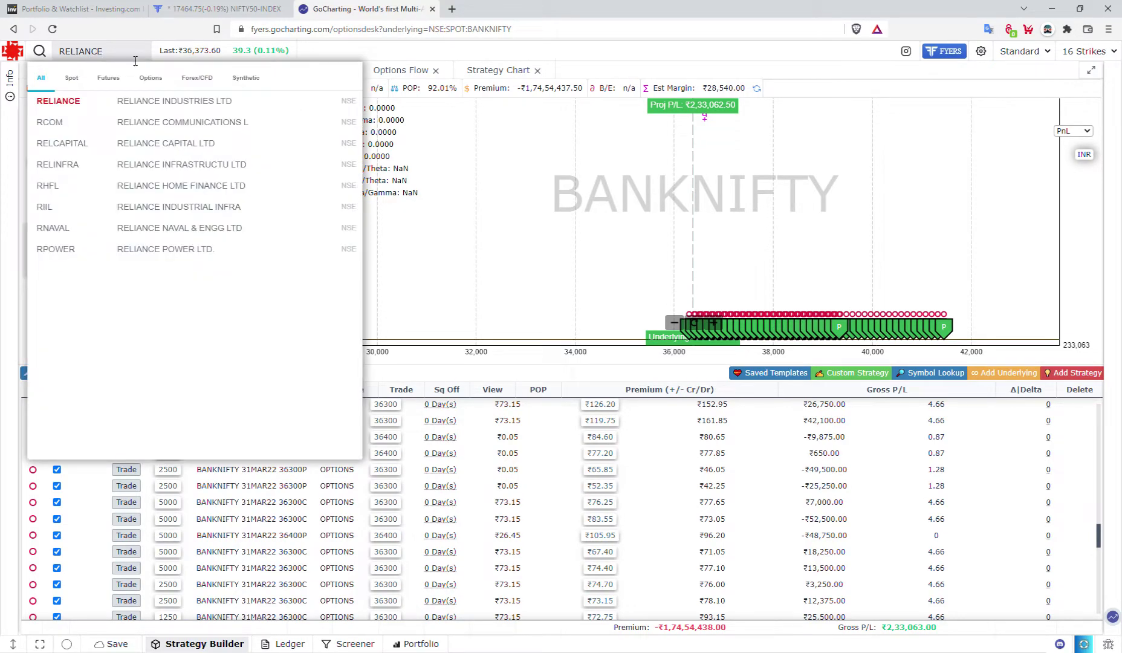
{"action": "left_click", "coordinate": [153, 106]}
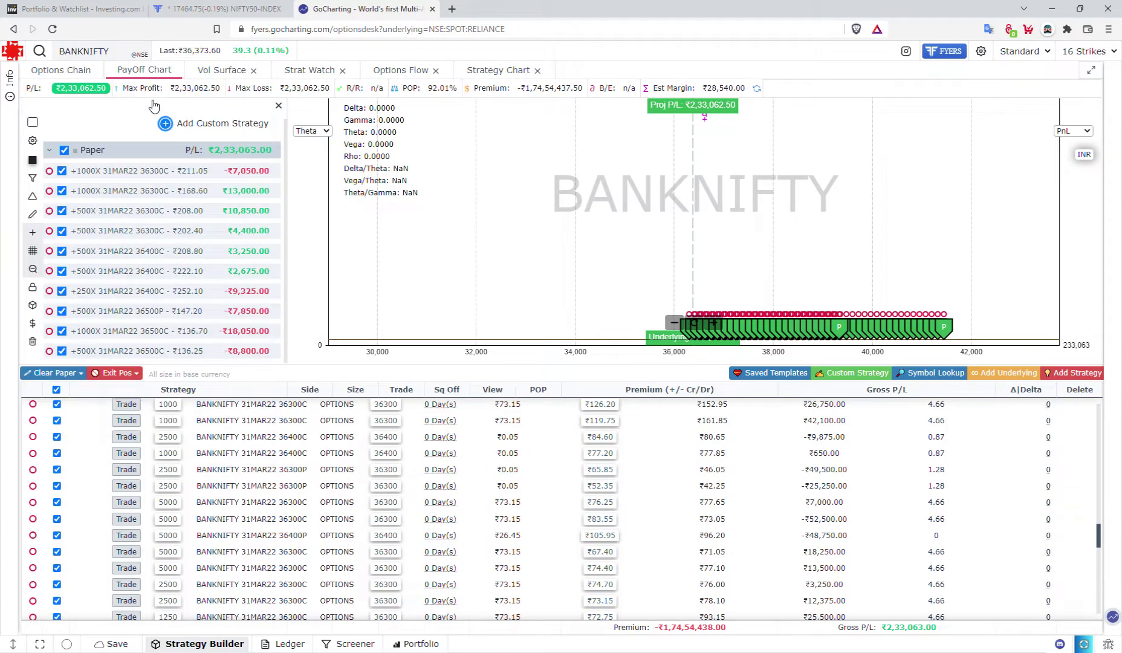
Step: On the Fyers chart, brush a circle around the 31 March trend-line break, plus a falling path and a wavy sideways path from it
{"action": "left_click", "coordinate": [217, 8]}
{"action": "left_click", "coordinate": [15, 119]}
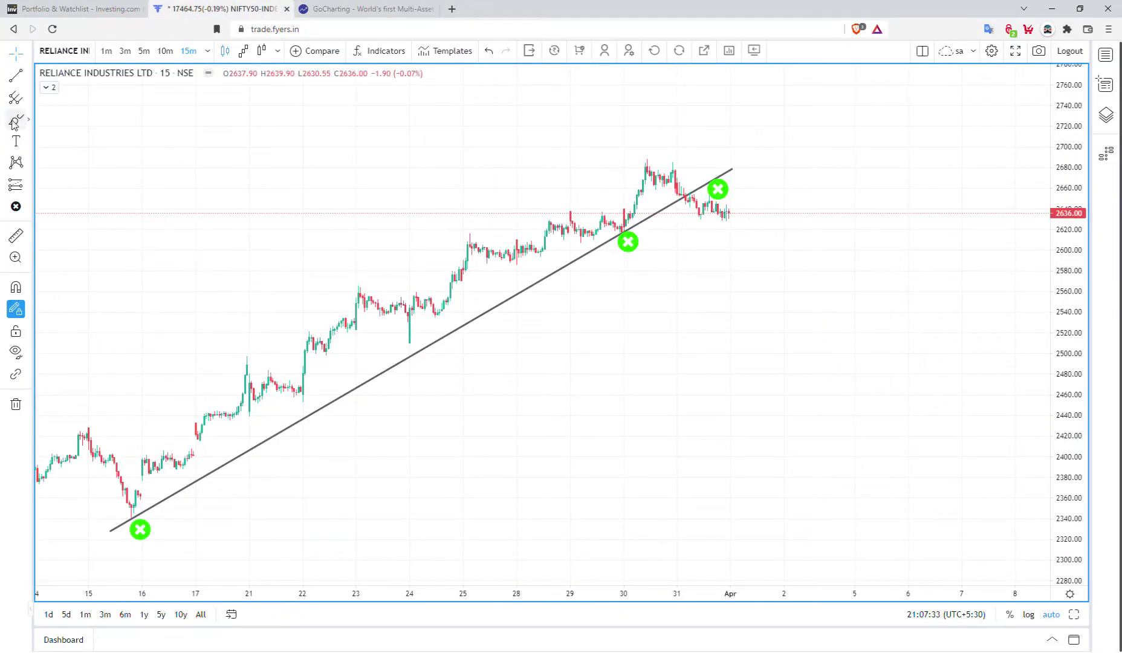
{"action": "mouse_move", "coordinate": [694, 185]}
{"action": "left_mouse_down"}
{"action": "mouse_move", "coordinate": [676, 188]}
{"action": "mouse_move", "coordinate": [683, 210]}
{"action": "mouse_move", "coordinate": [703, 207]}
{"action": "mouse_move", "coordinate": [693, 185]}
{"action": "left_mouse_up"}
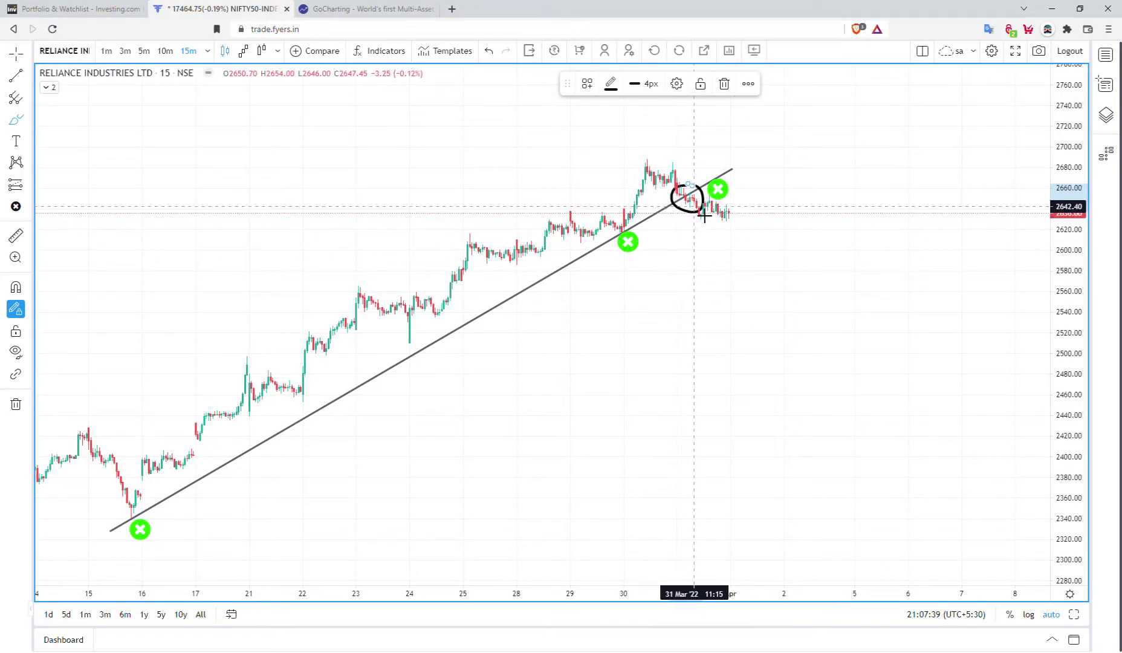
{"action": "left_click_drag", "start_coordinate": [700, 208], "coordinate": [752, 297]}
{"action": "mouse_move", "coordinate": [706, 211]}
{"action": "left_mouse_down"}
{"action": "mouse_move", "coordinate": [763, 194]}
{"action": "mouse_move", "coordinate": [787, 208]}
{"action": "mouse_move", "coordinate": [799, 193]}
{"action": "left_mouse_up"}
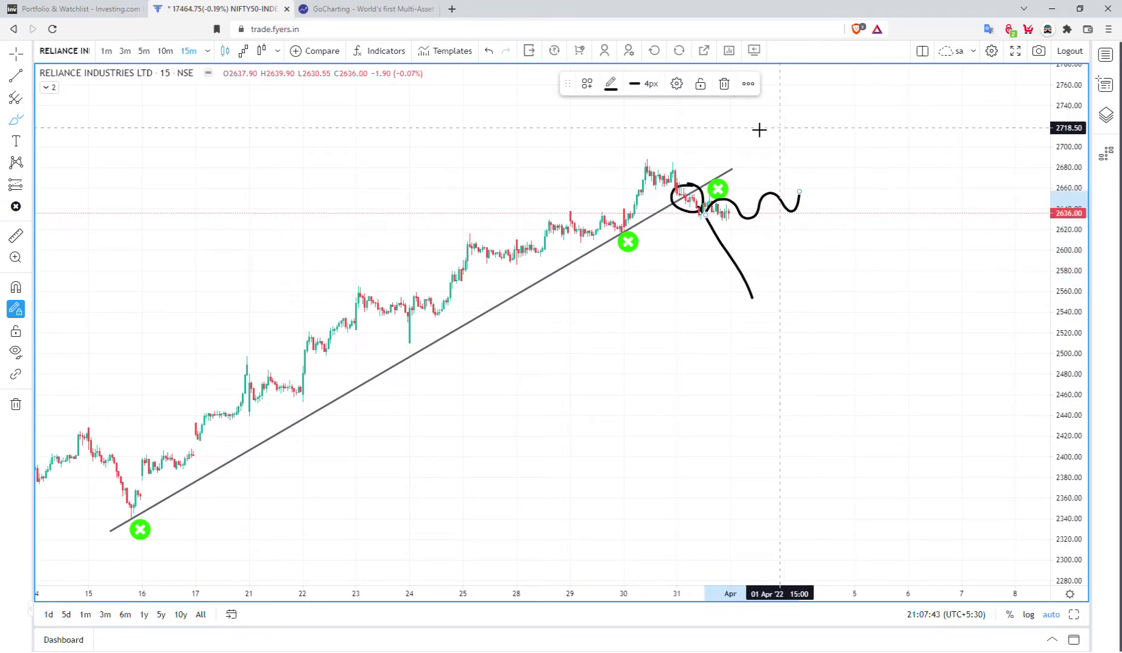
Step: Review the Reliance 2640/2660 call spread's legs and payoff in GoCharting against the sketched price paths on the Fyers chart
{"action": "left_click", "coordinate": [371, 11]}
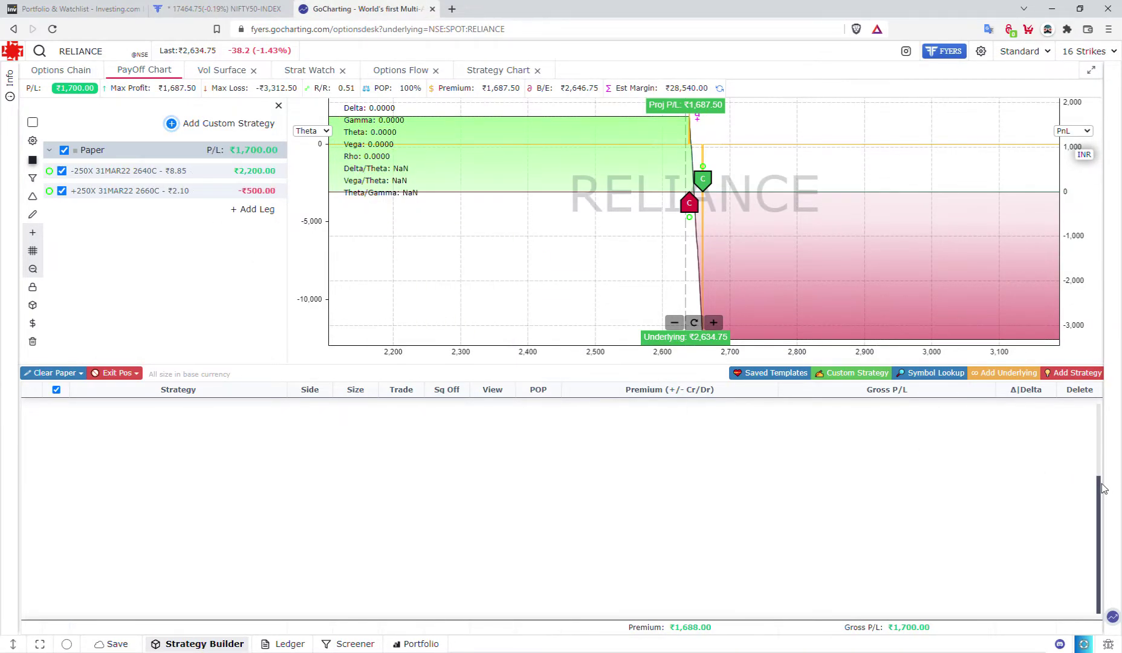
{"action": "left_click_drag", "start_coordinate": [1104, 491], "coordinate": [1109, 413]}
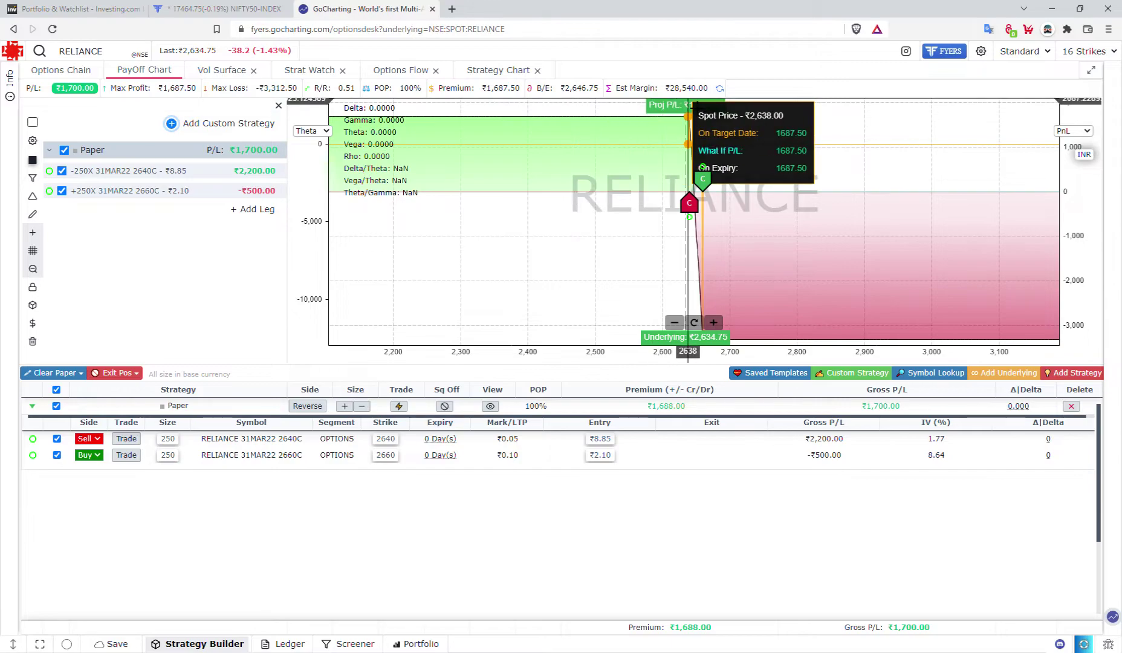
{"action": "mouse_move", "coordinate": [694, 92]}
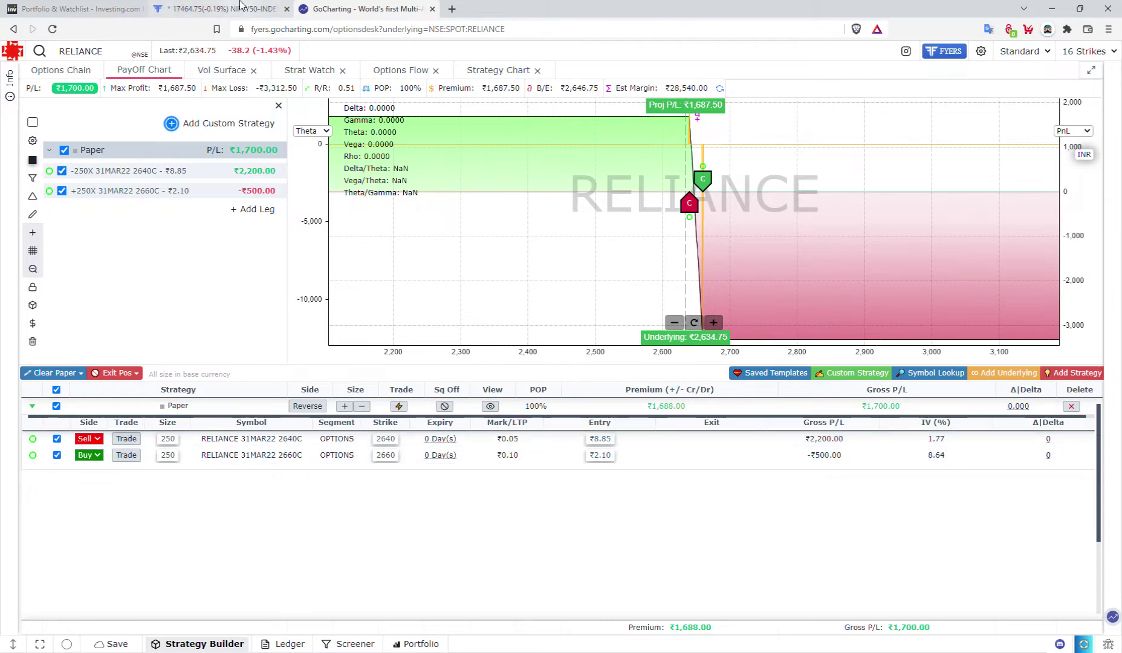
{"action": "left_click", "coordinate": [242, 8]}
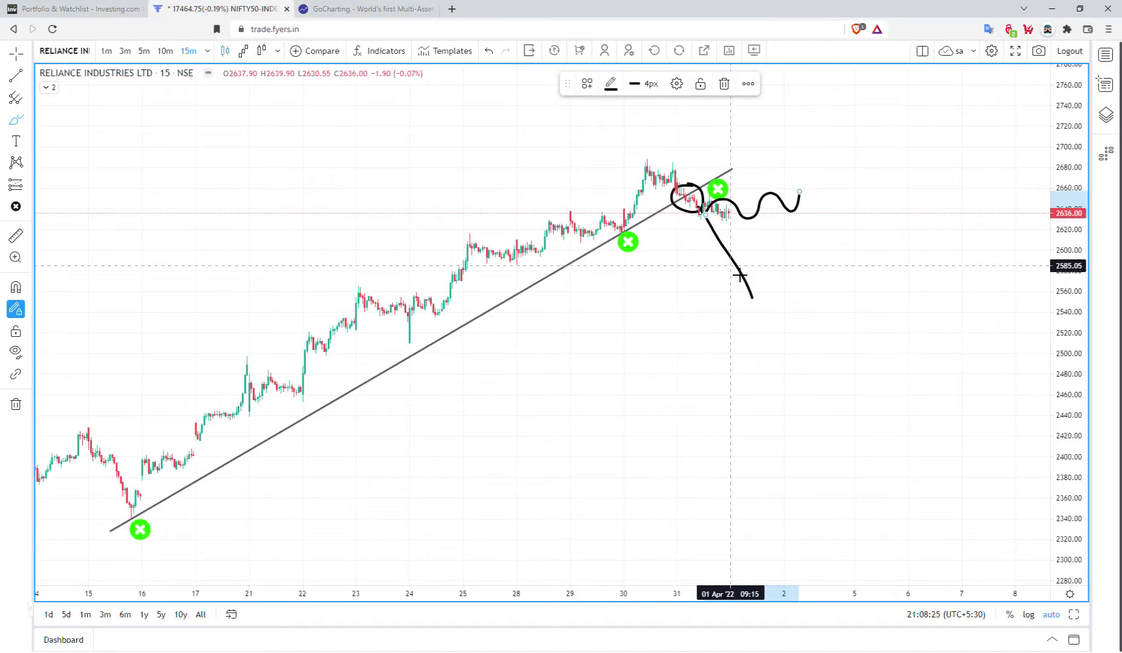
{"action": "left_click", "coordinate": [339, 7]}
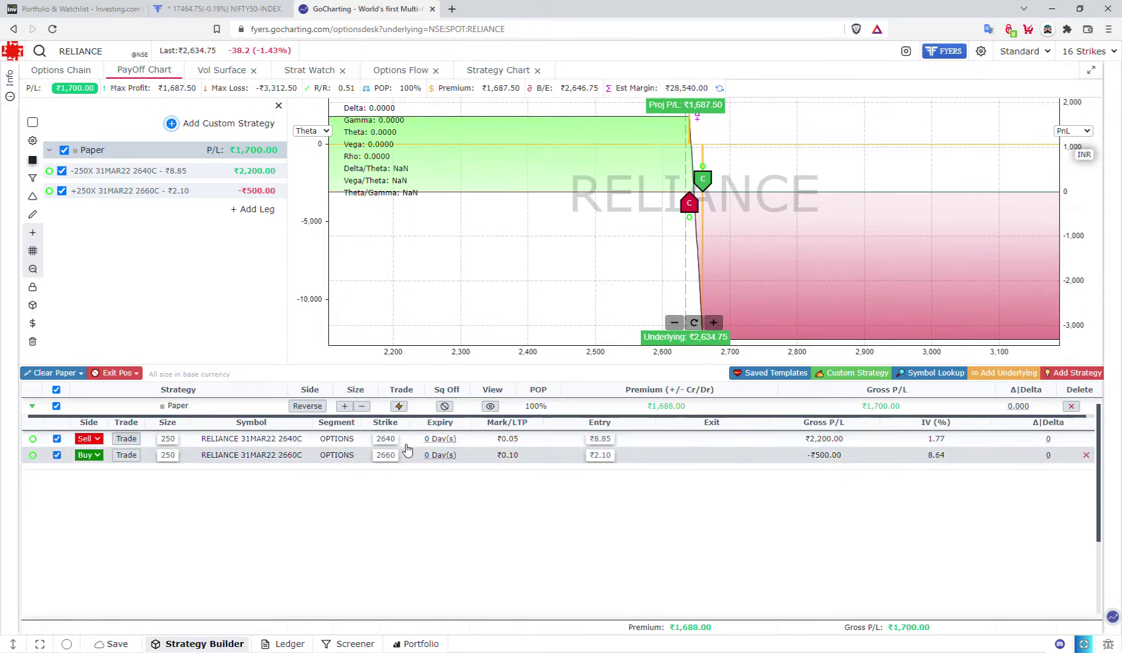
{"action": "mouse_move", "coordinate": [274, 92]}
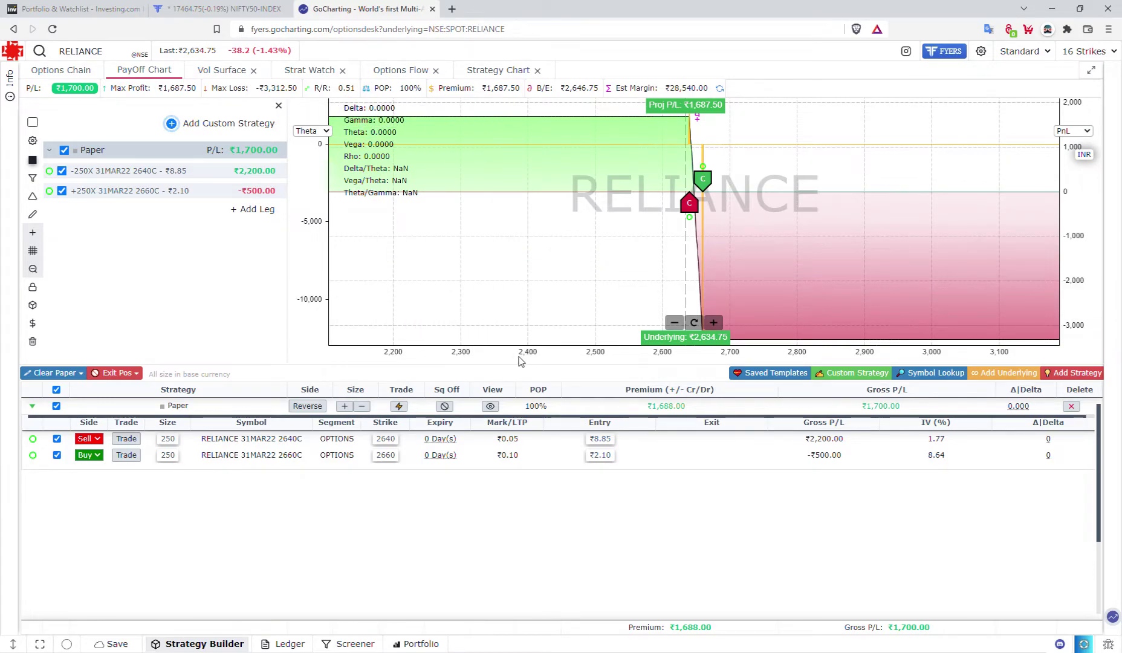
{"action": "key", "text": "ctrl+shift+Tab"}
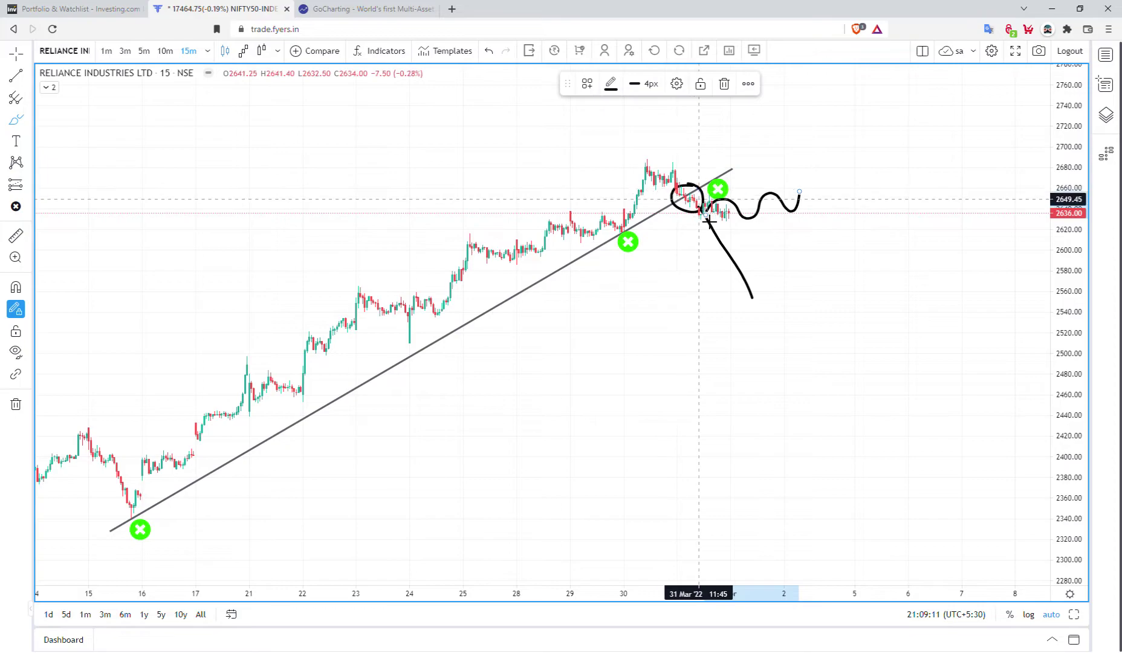
{"action": "left_click", "coordinate": [372, 8]}
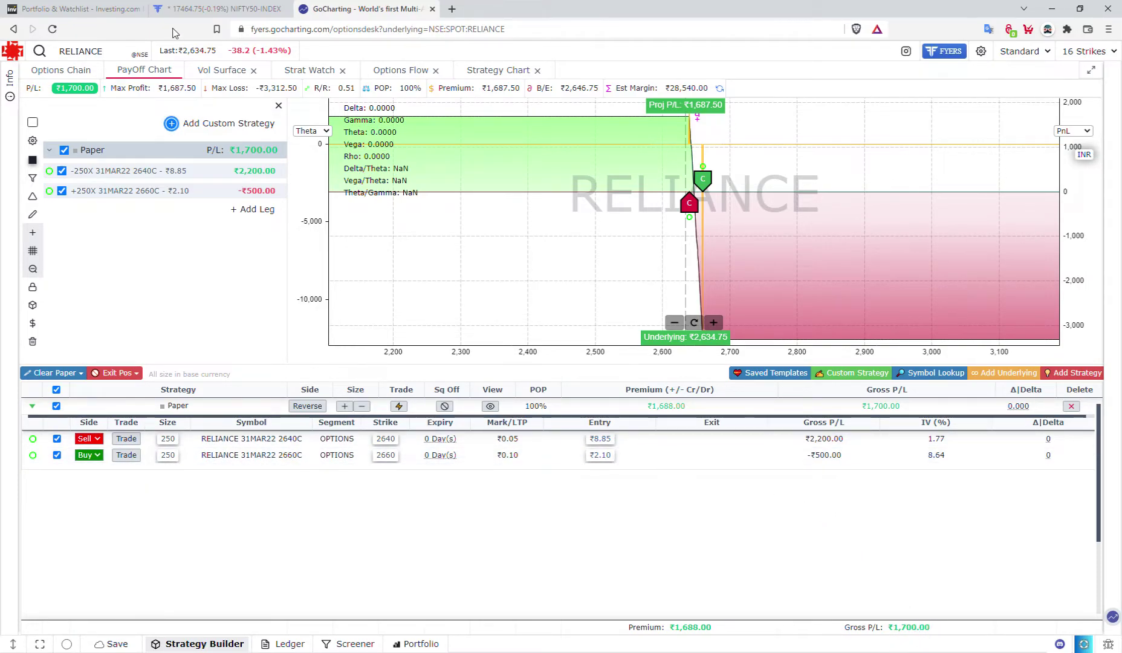
{"action": "left_click", "coordinate": [210, 7]}
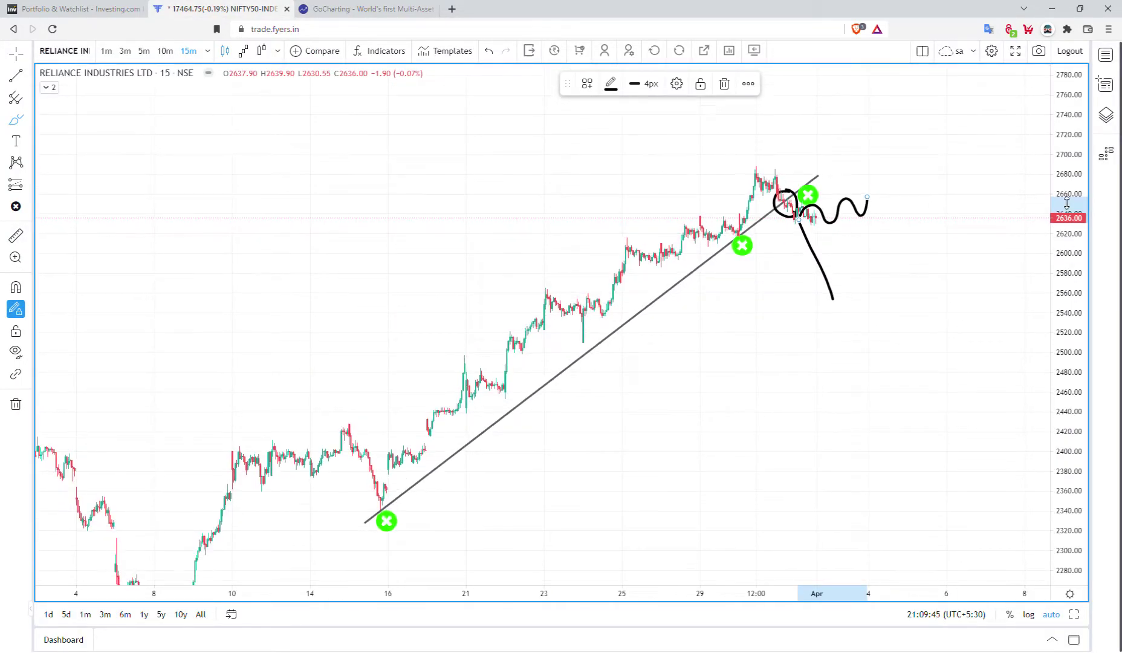
{"action": "scroll", "coordinate": [884, 303], "scroll_direction": "up", "scroll_amount": 2}
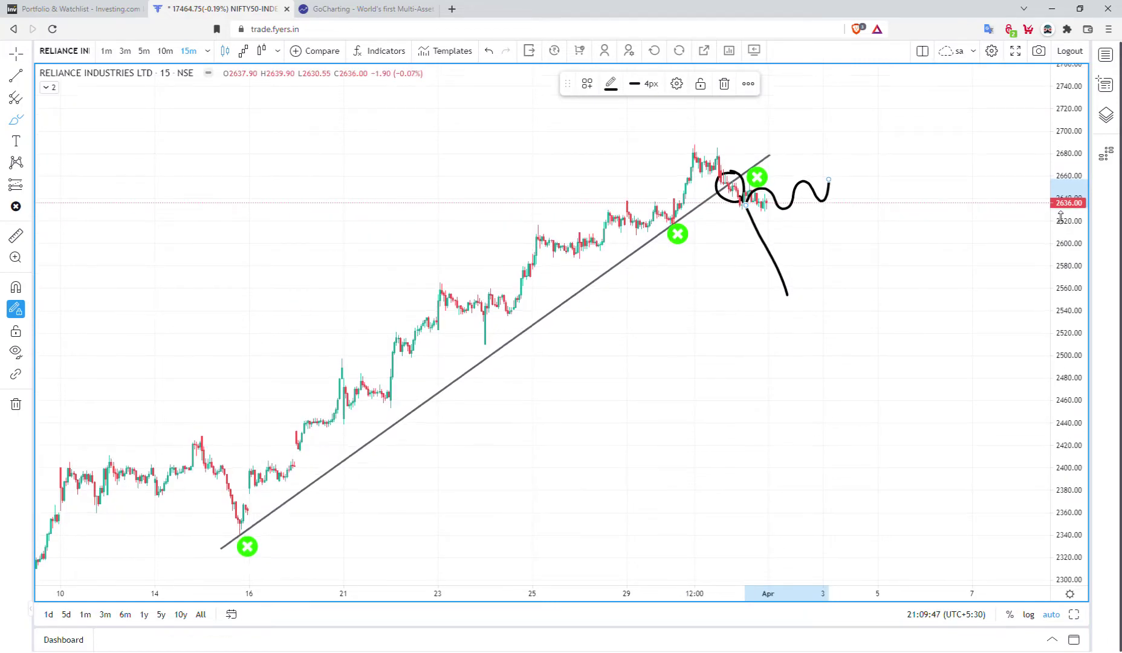
{"action": "left_click_drag", "start_coordinate": [899, 212], "coordinate": [933, 266]}
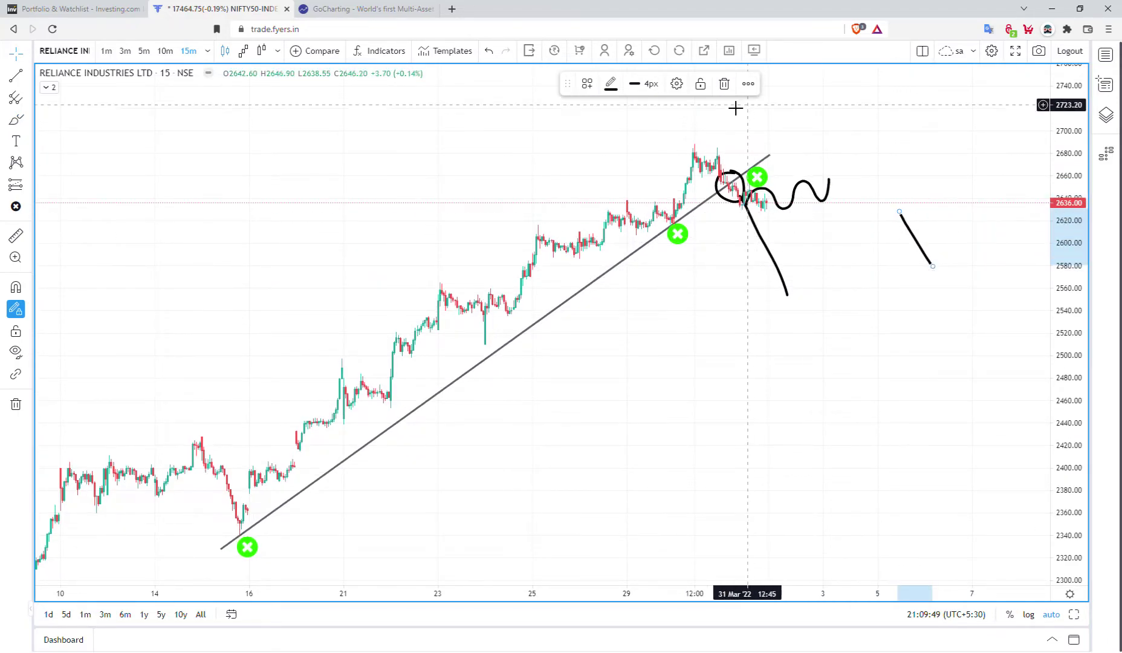
{"action": "left_click", "coordinate": [724, 83]}
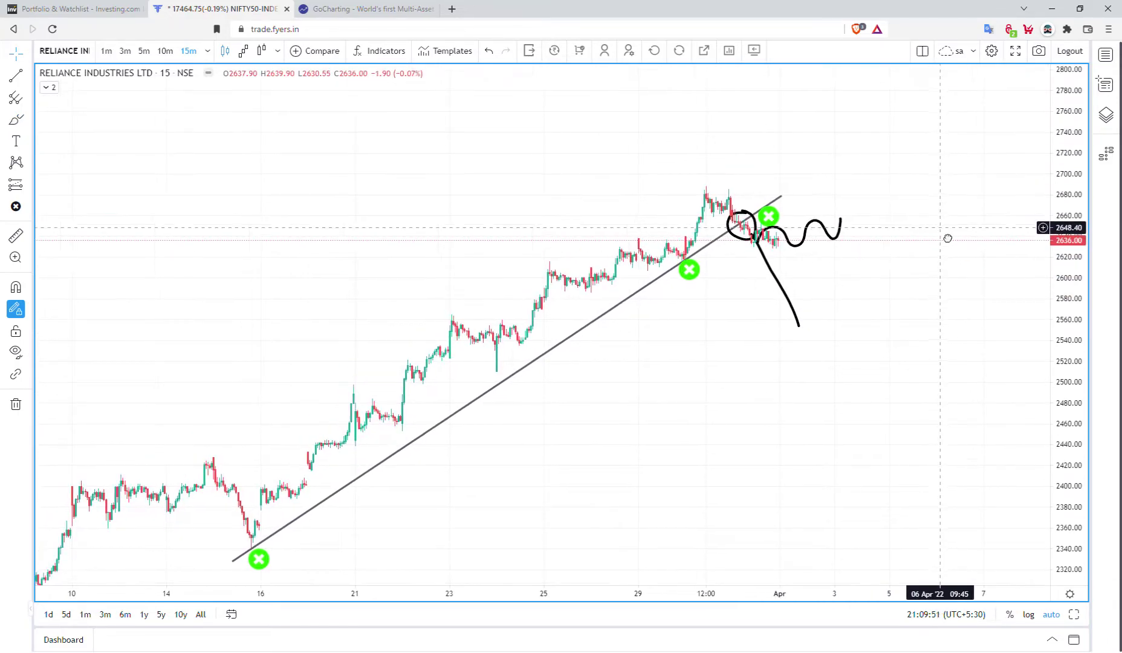
Step: Examine the Reliance trend-line break on the chart and the spread's gross P/L, estimated margin and maximum profit in GoCharting
{"action": "left_click_drag", "start_coordinate": [934, 240], "coordinate": [1003, 247]}
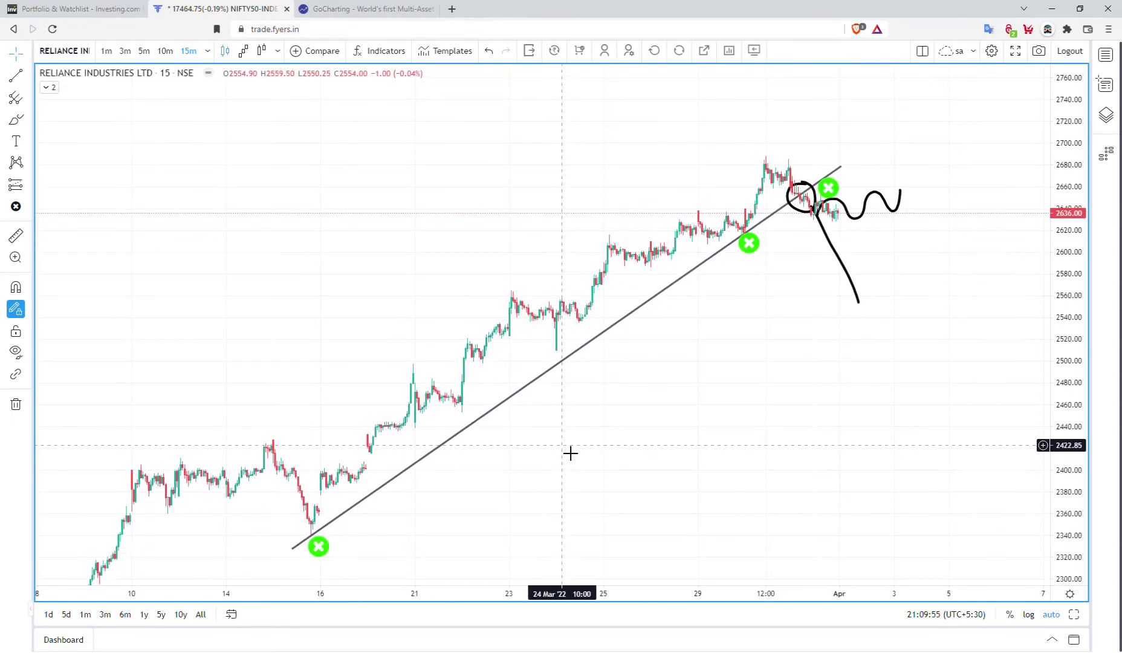
{"action": "left_click_drag", "start_coordinate": [976, 300], "coordinate": [957, 300]}
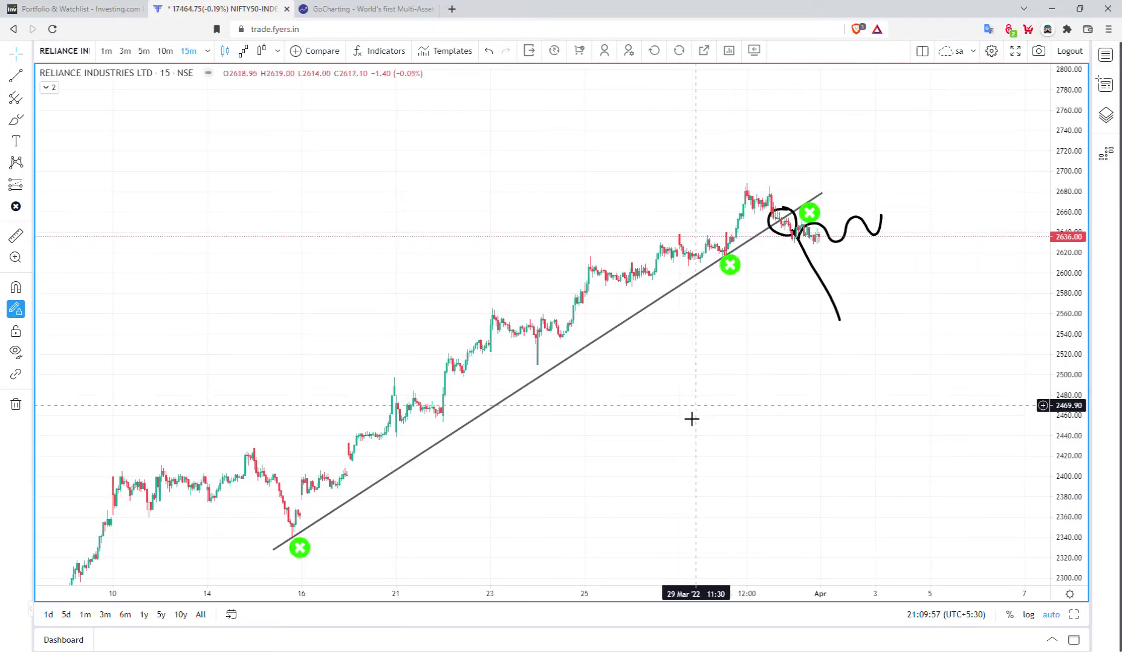
{"action": "left_click_drag", "start_coordinate": [691, 418], "coordinate": [667, 373]}
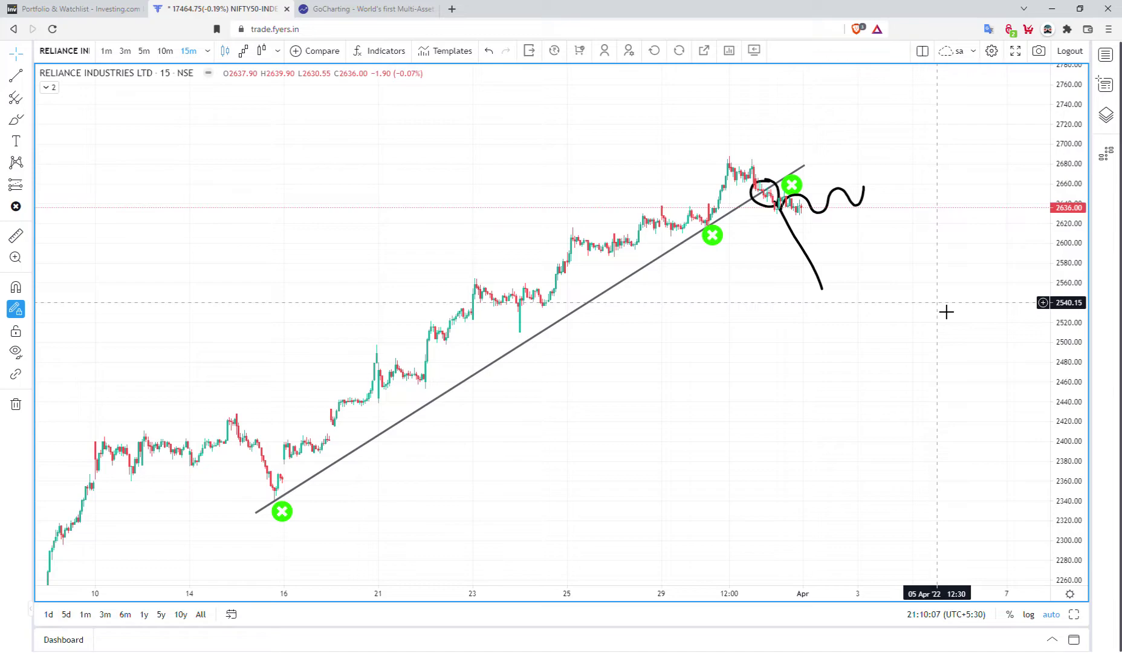
{"action": "left_click", "coordinate": [366, 9]}
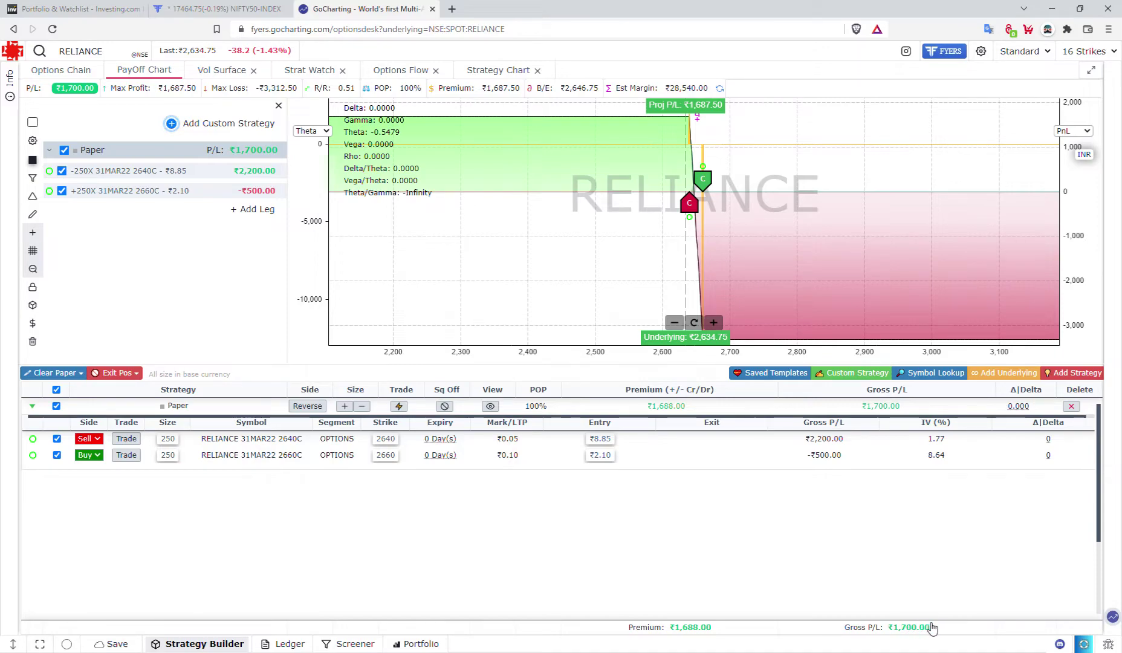
{"action": "mouse_move", "coordinate": [678, 96]}
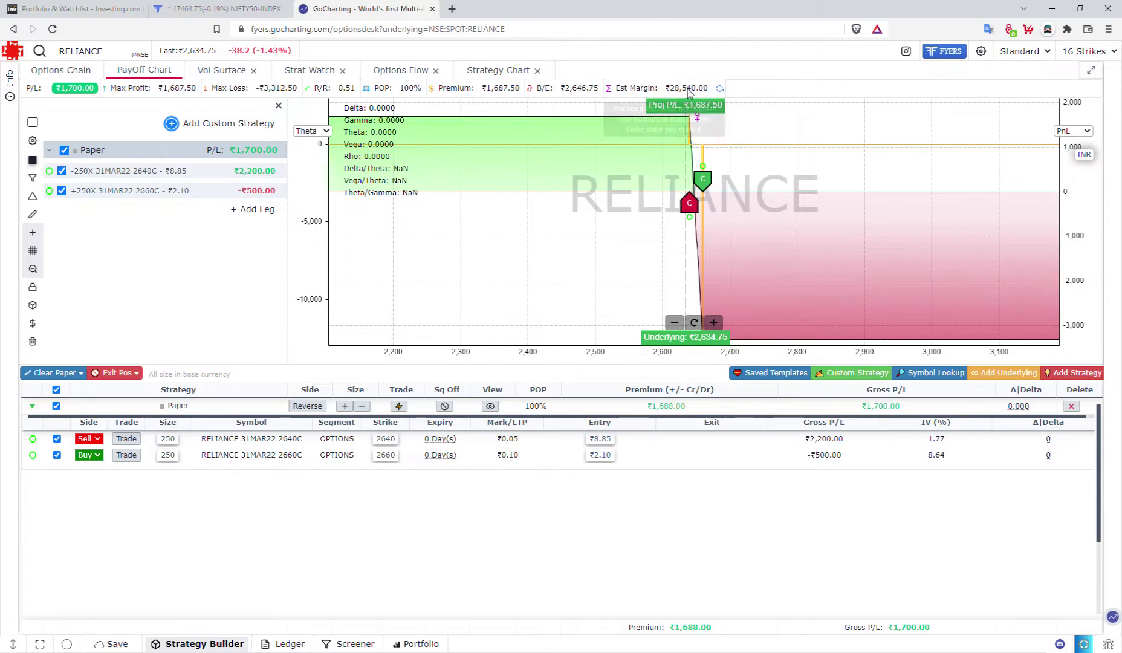
{"action": "mouse_move", "coordinate": [216, 90]}
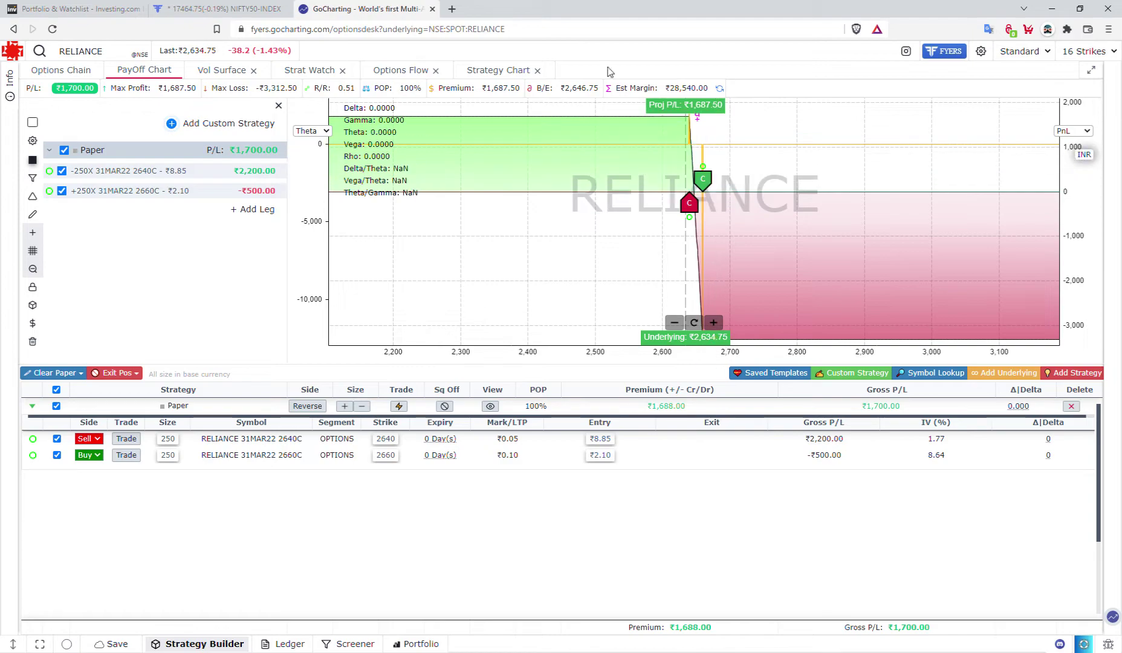
{"action": "left_click", "coordinate": [228, 9]}
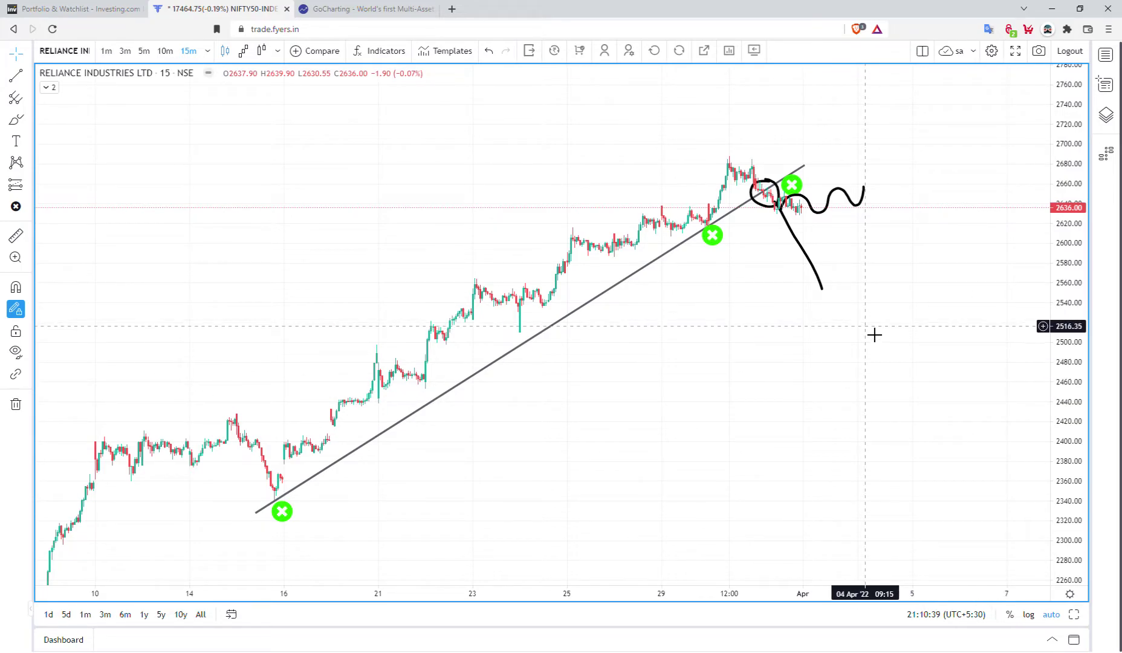
{"action": "left_click", "coordinate": [370, 7]}
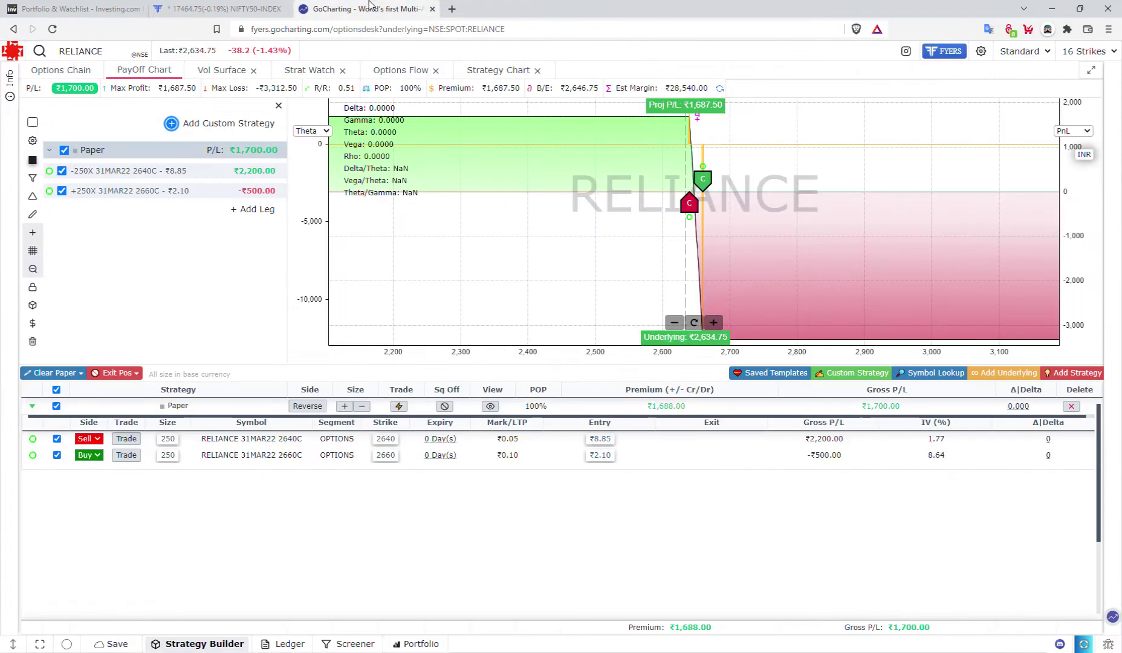